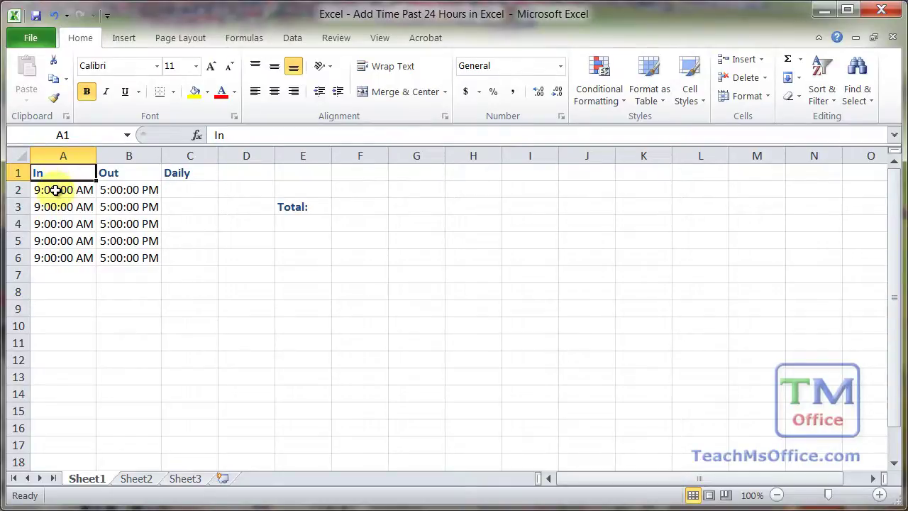
Inspect the In time in A2, the Out time in B2 and the empty Daily cells C2:C6.
click(56, 189)
click(115, 191)
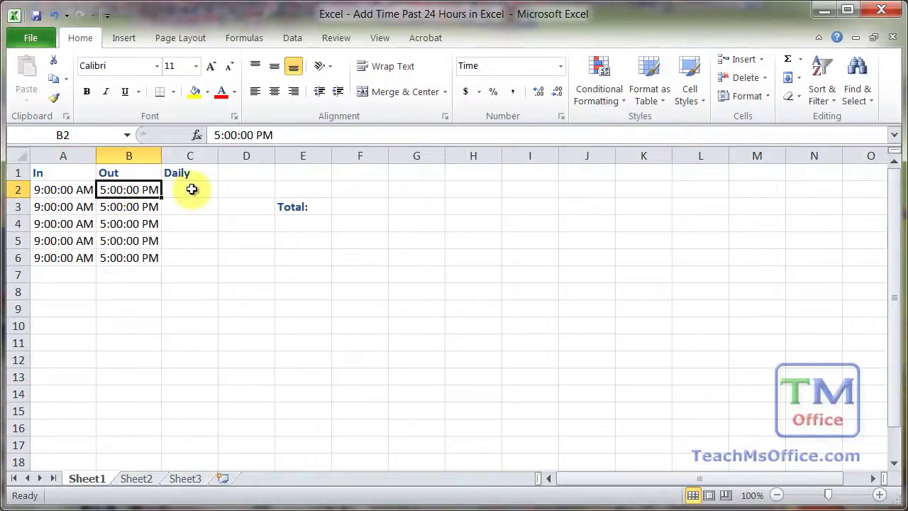
drag(192, 189, 186, 259)
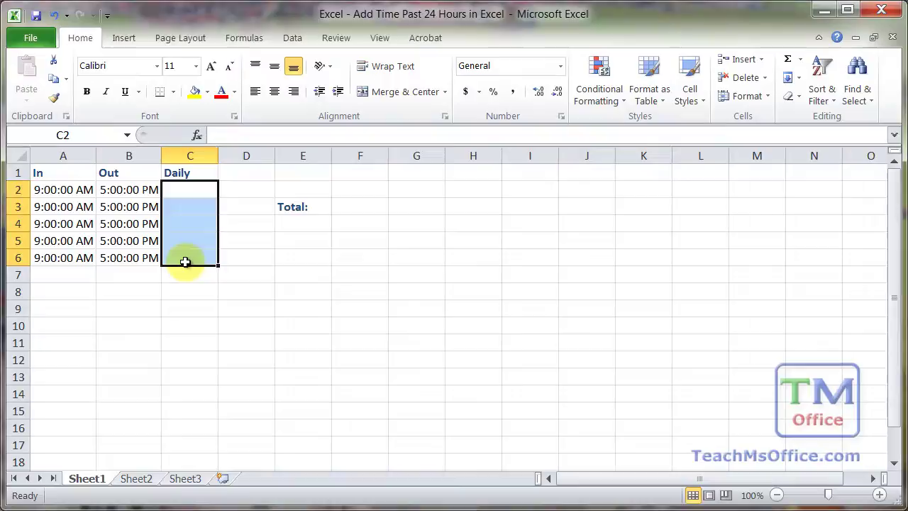
click(62, 176)
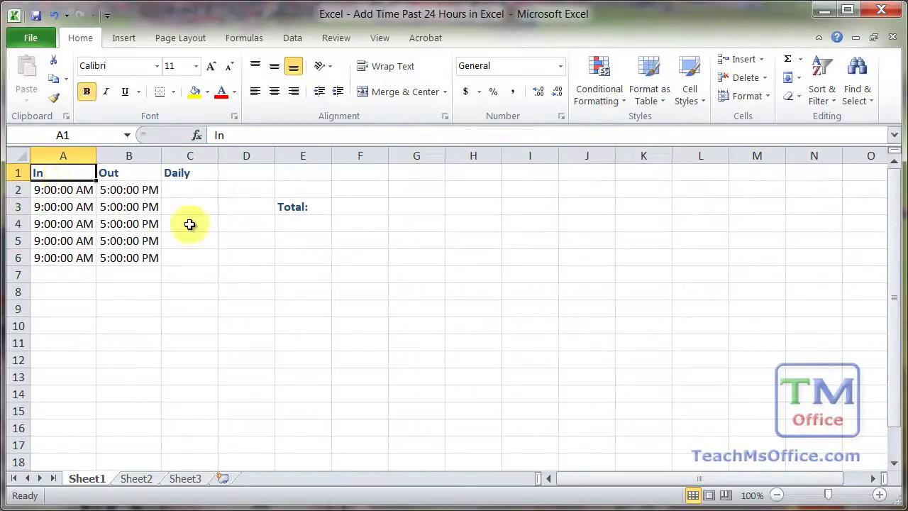
Enter the formula =B2-A2 in C2 so it shows 8:00:00 AM.
click(184, 190)
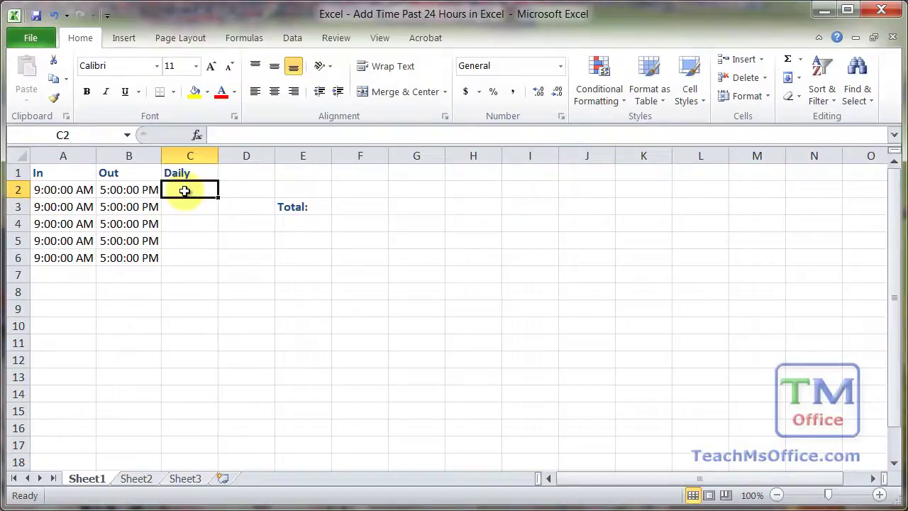
text(=)
click(129, 190)
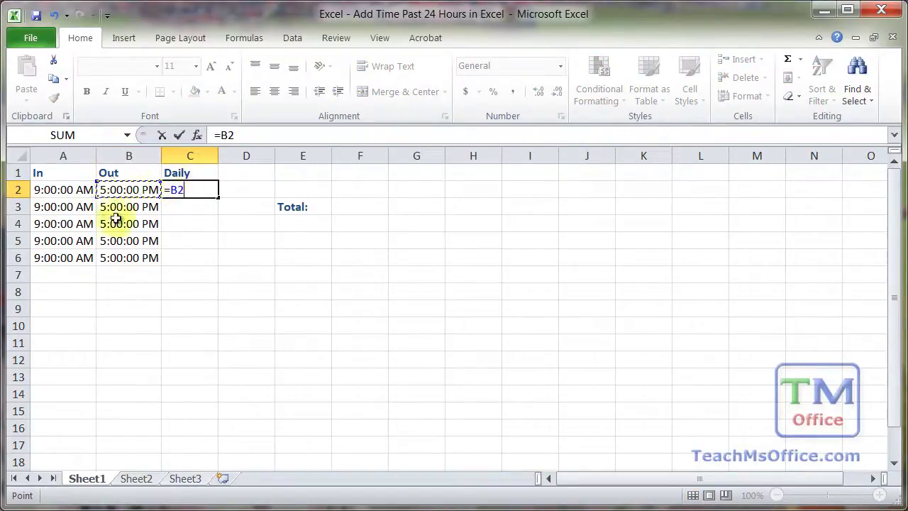
text(-)
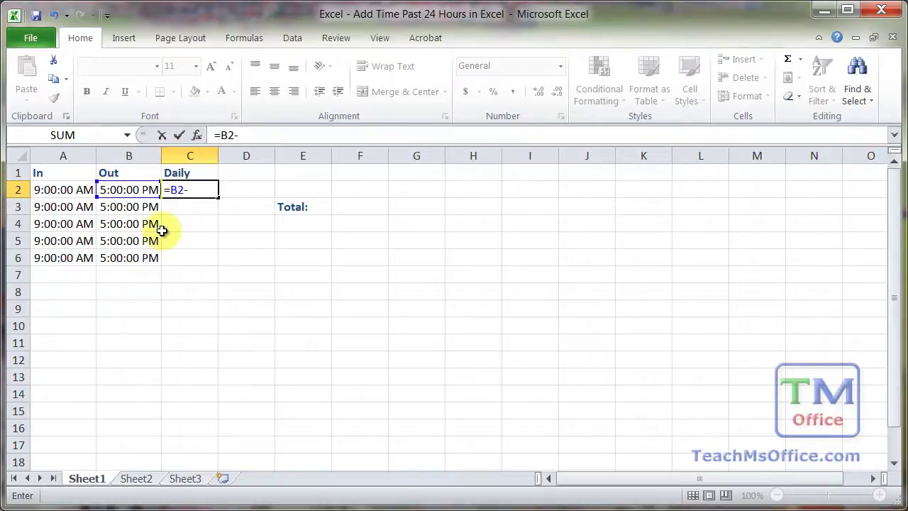
click(61, 189)
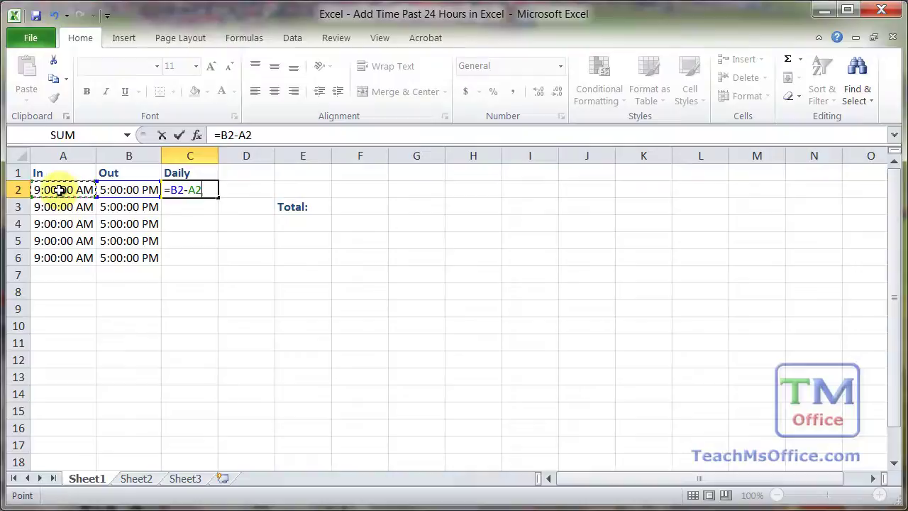
key(Return)
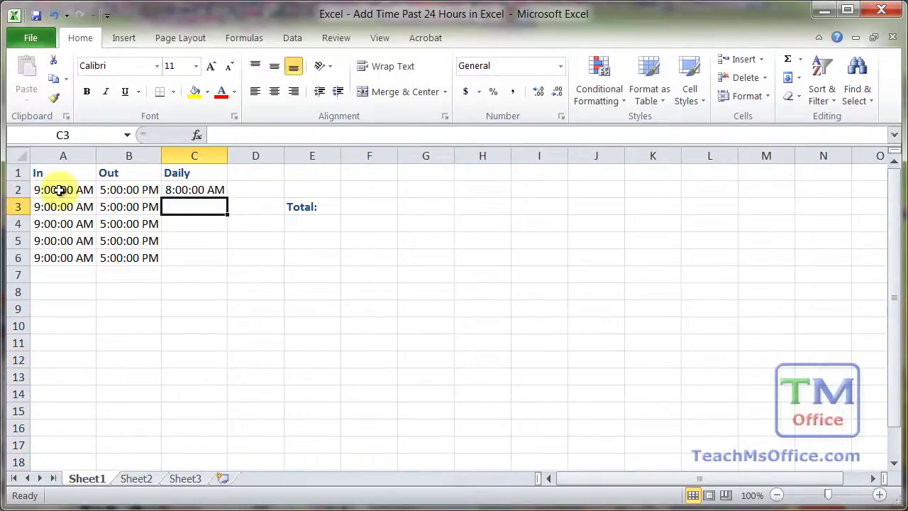
key(Up)
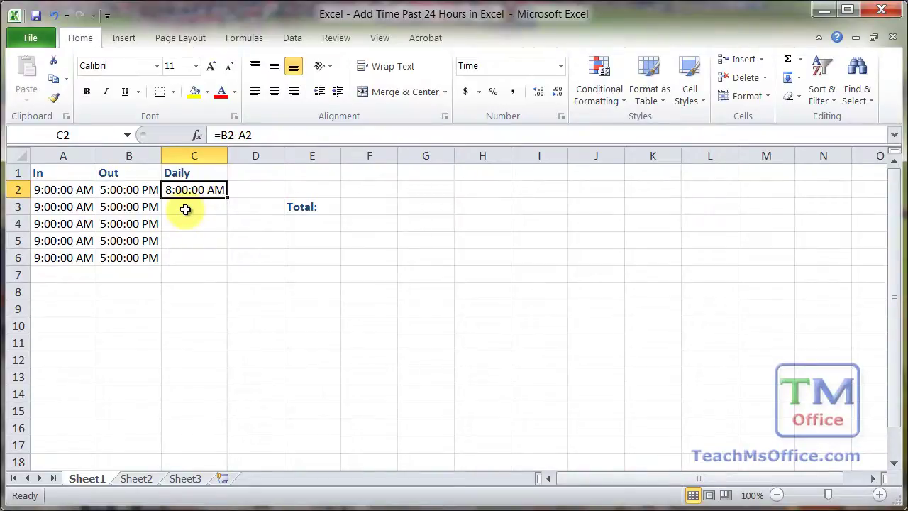
Fill the C2 formula down to C6, then check the copied formulas in C4 and C5.
double_click(227, 198)
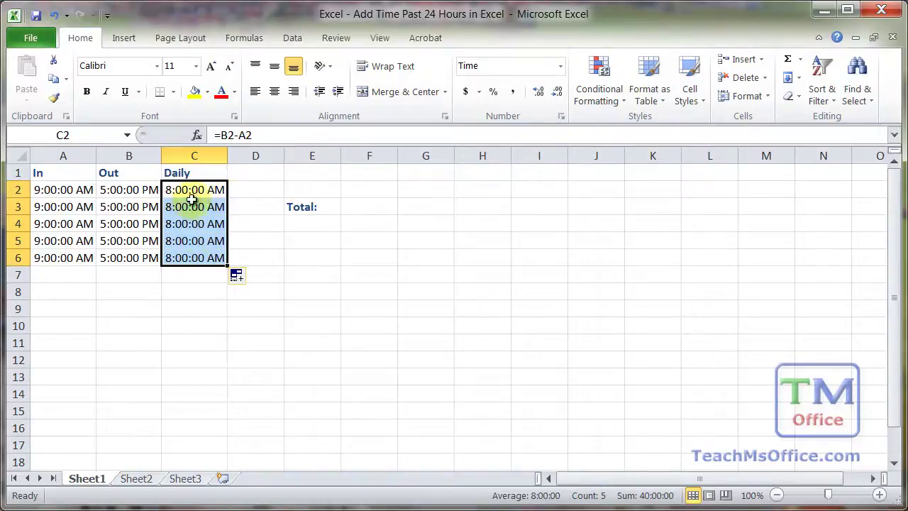
double_click(189, 228)
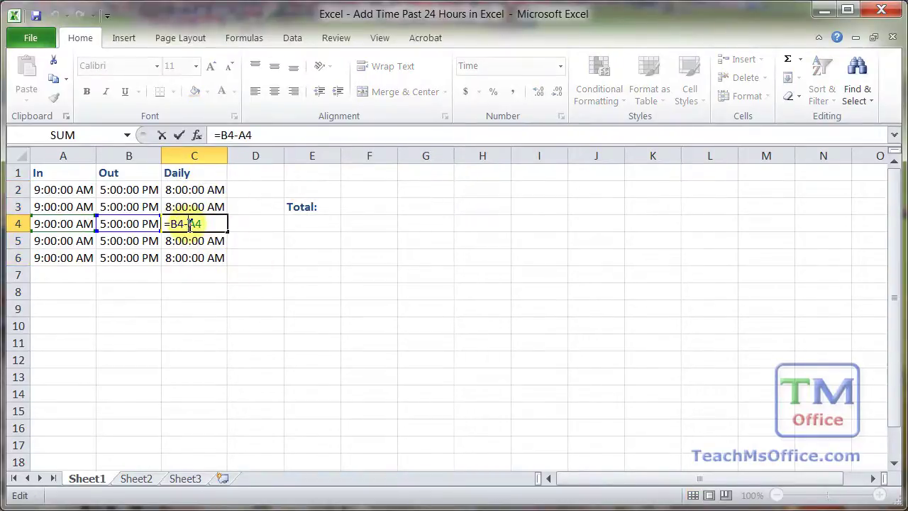
key(Escape)
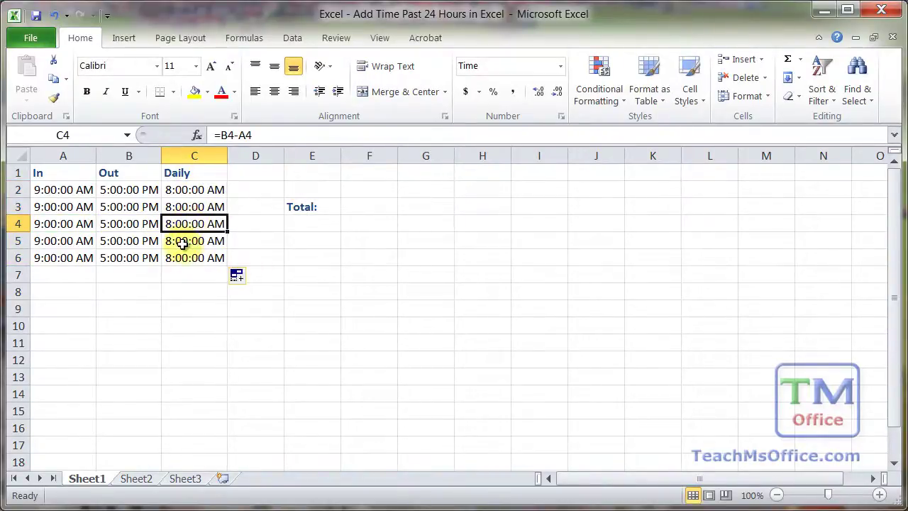
double_click(183, 241)
key(Escape)
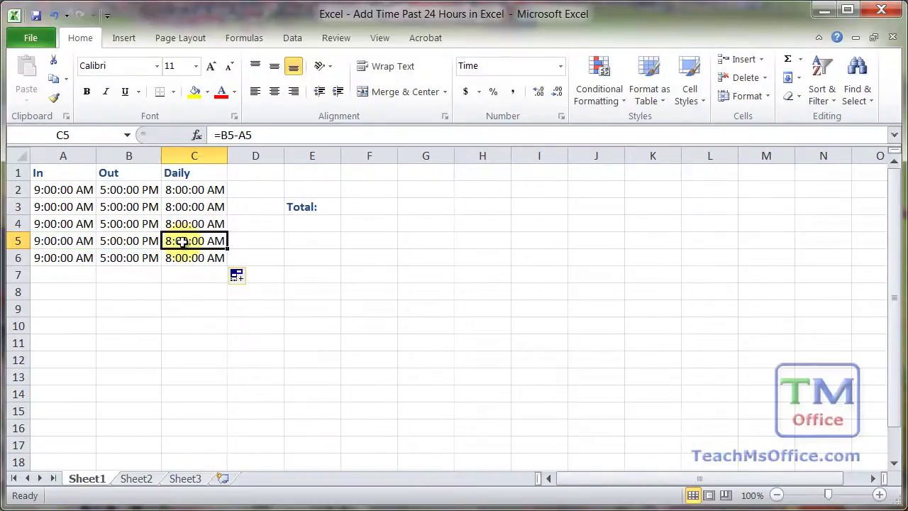
click(381, 209)
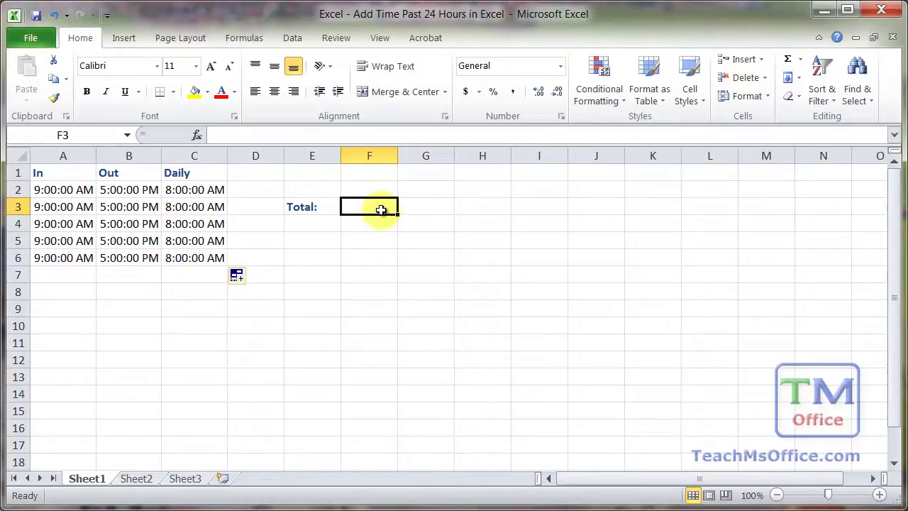
Enter =SUM(C2:C6) in F3 beside Total:, which displays 4:00:00 PM.
text(=)
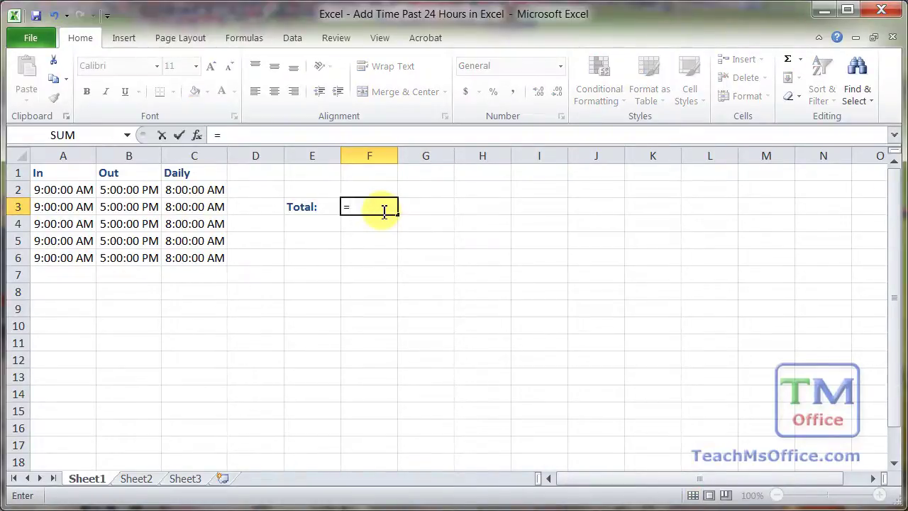
text(sum()
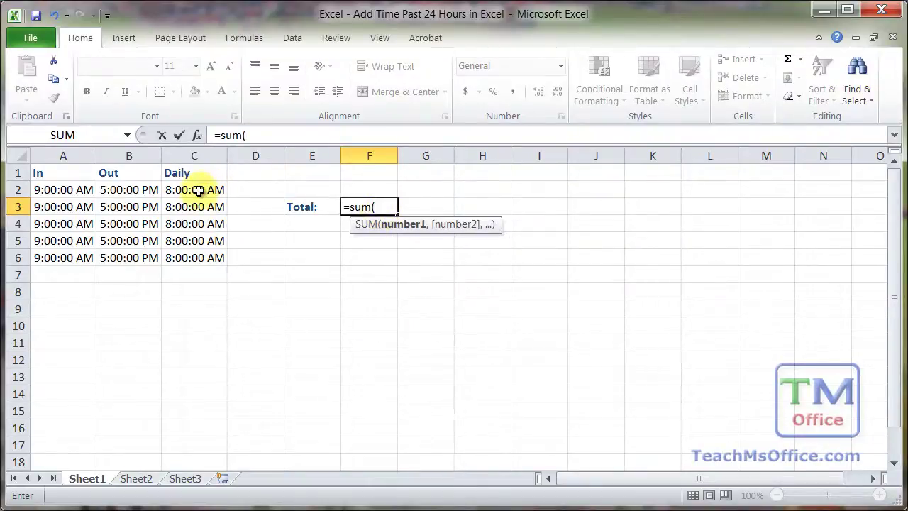
drag(203, 187, 196, 257)
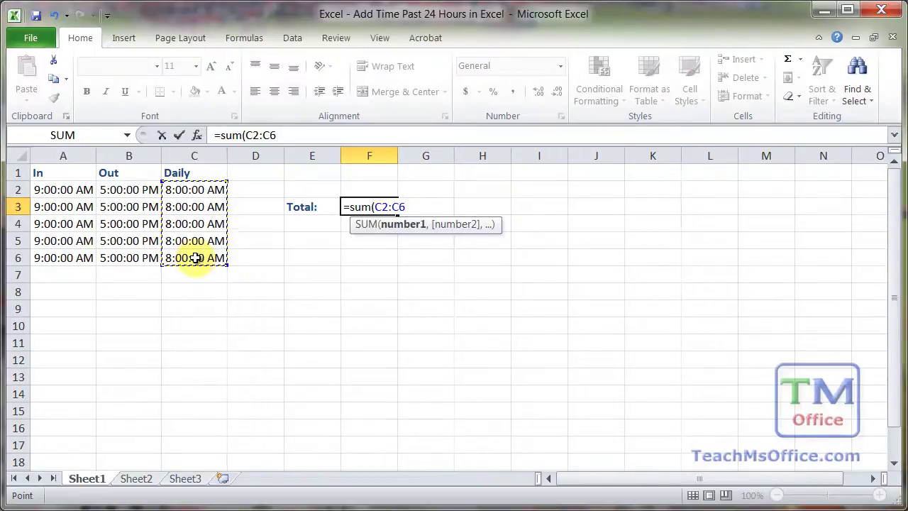
key(Return)
key(Up)
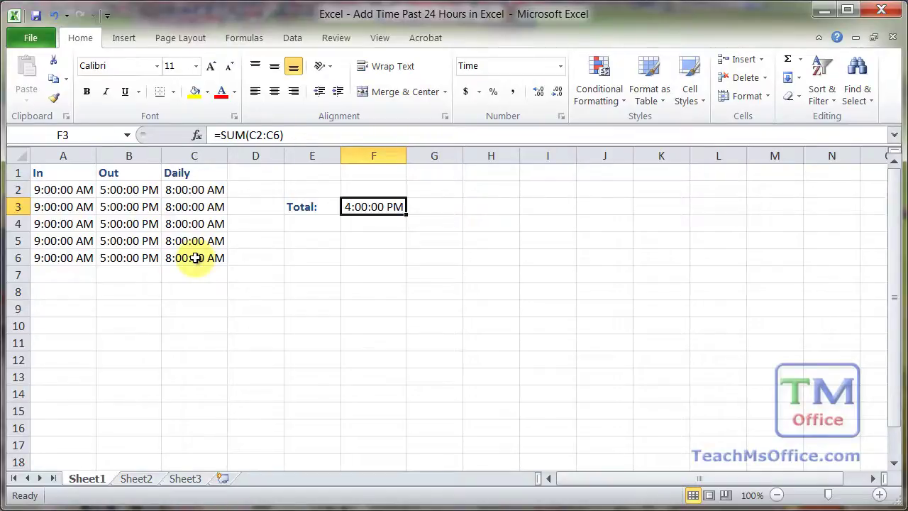
Give F3 the 37:30:55 time format so the total shows 40:00:00.
right_click(355, 206)
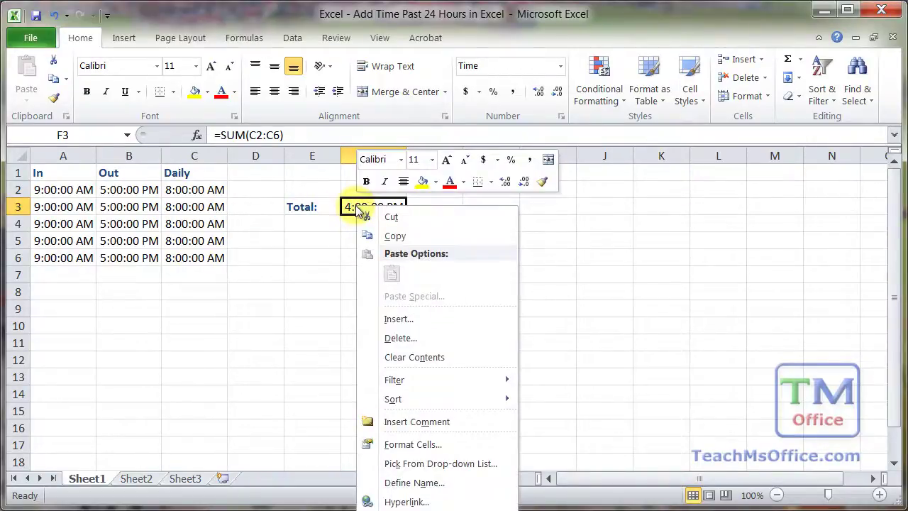
click(415, 445)
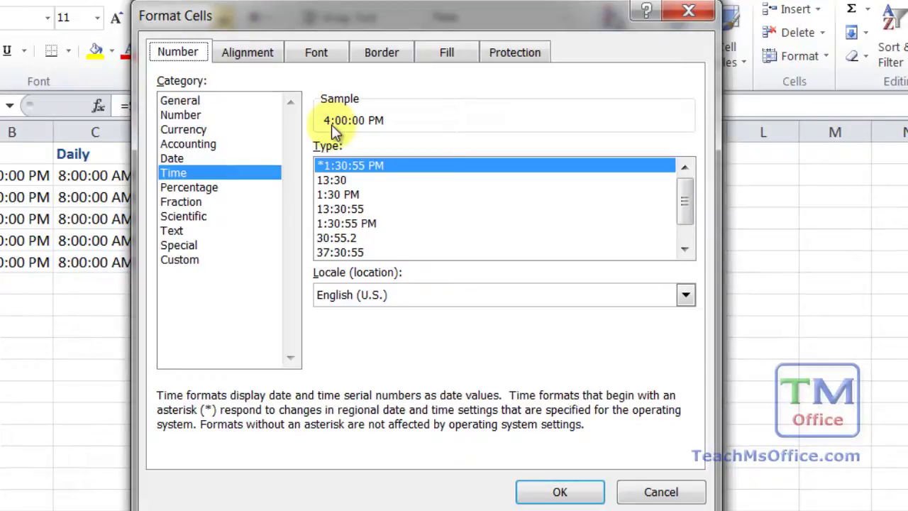
click(326, 253)
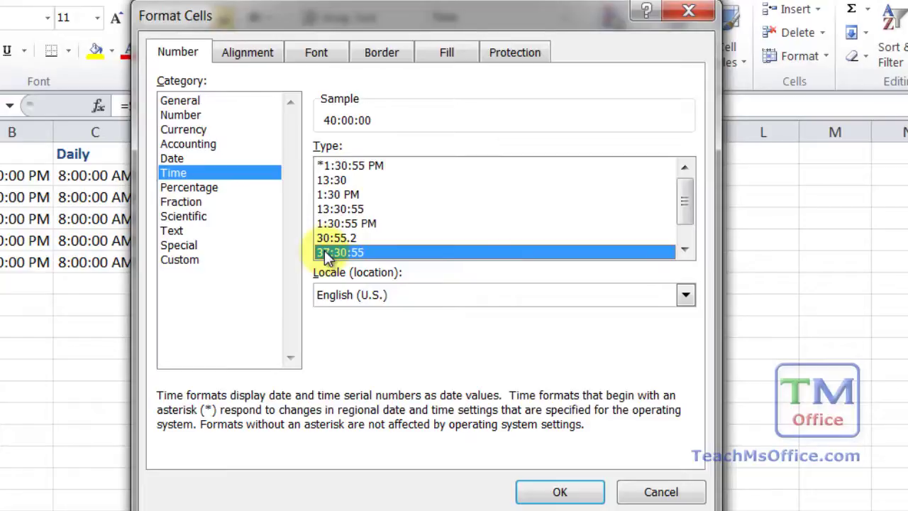
click(542, 497)
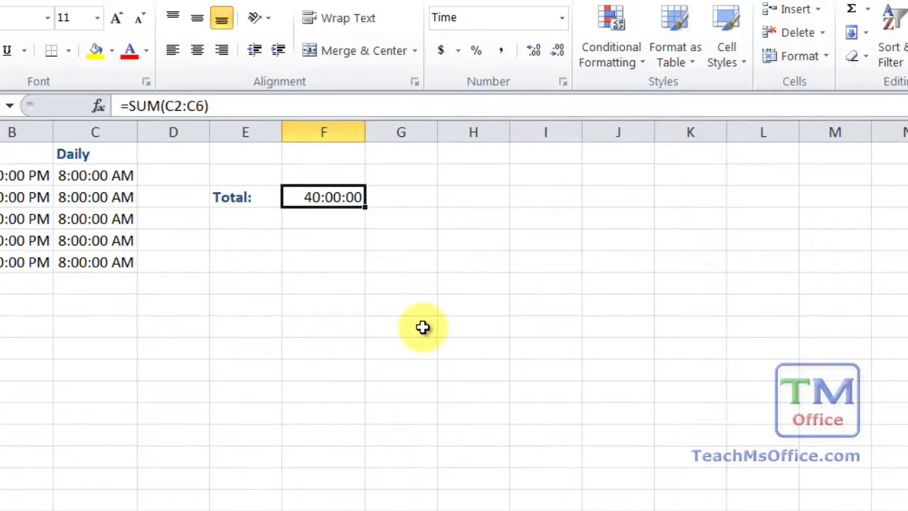
Apply the custom [h]:mm:ss number format to F3, keeping 40:00:00 displayed.
right_click(317, 198)
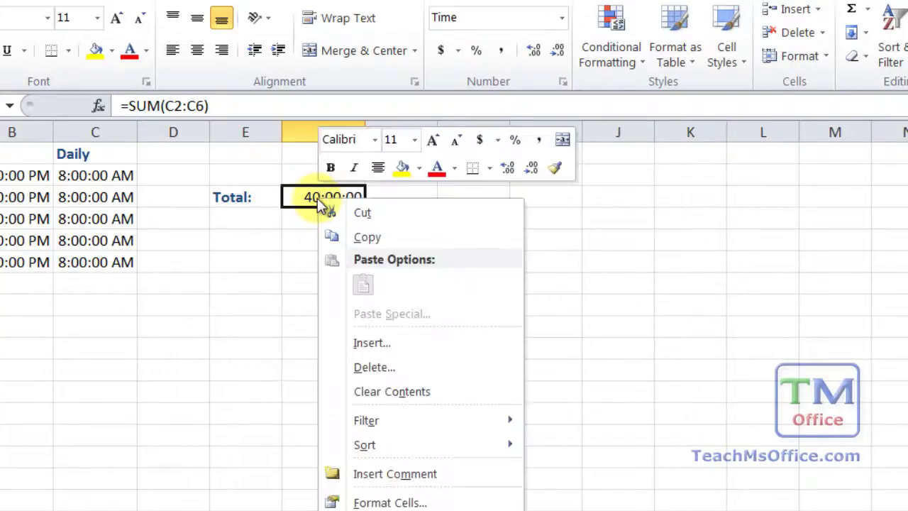
click(392, 502)
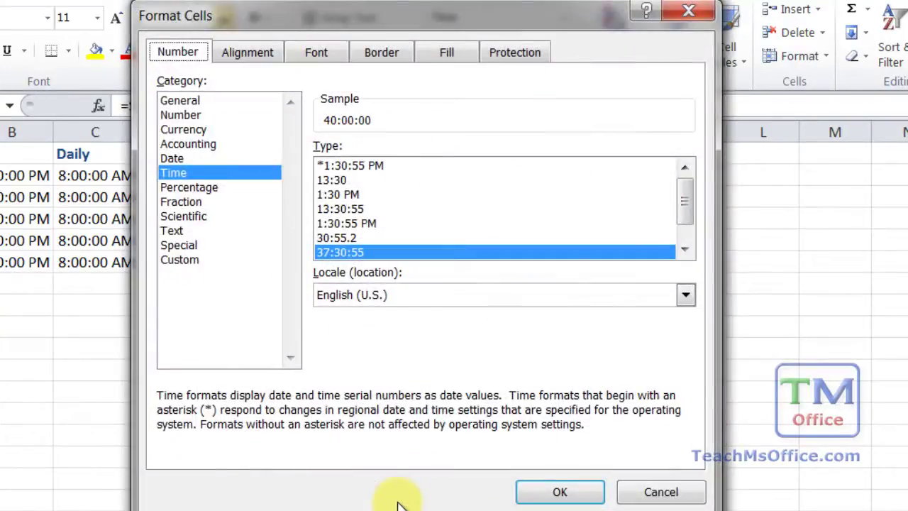
click(182, 260)
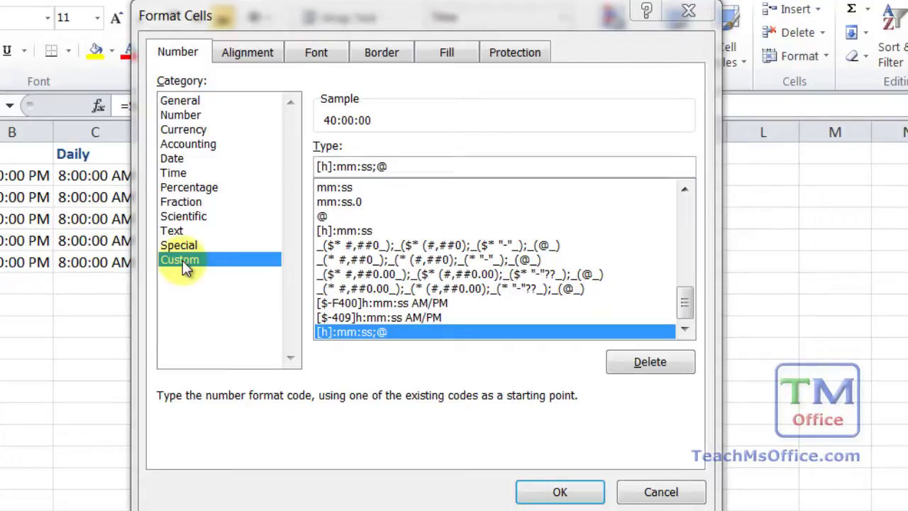
click(352, 234)
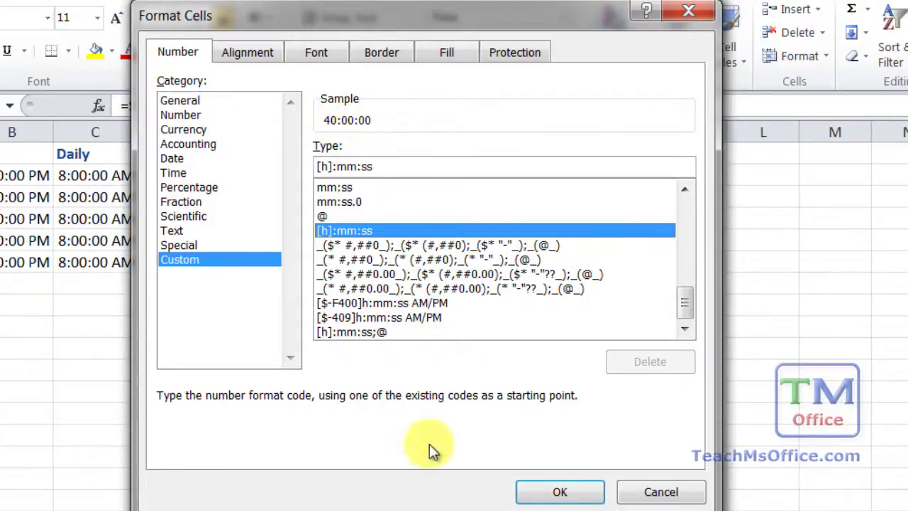
click(543, 492)
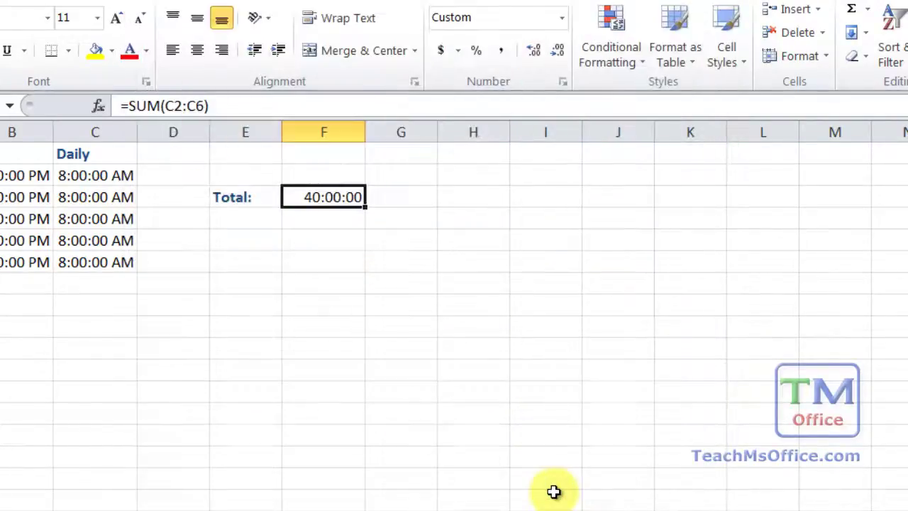
click(340, 225)
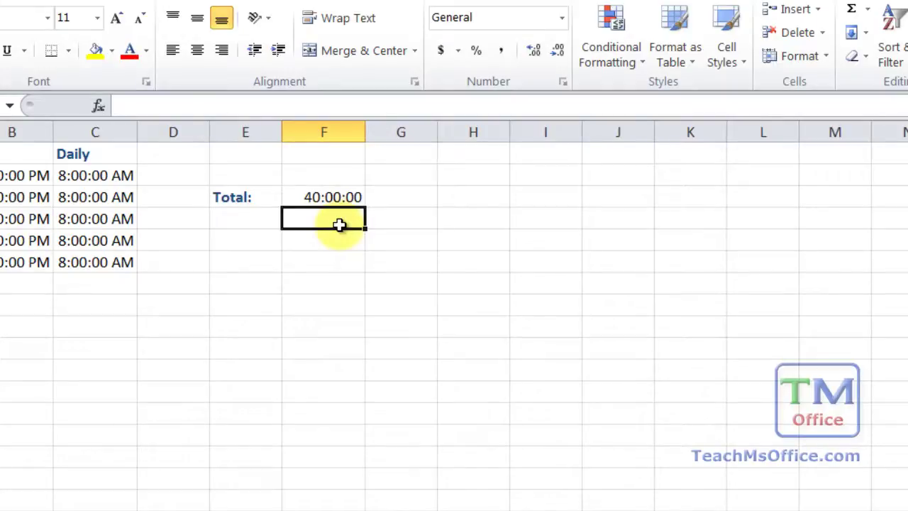
right_click(312, 197)
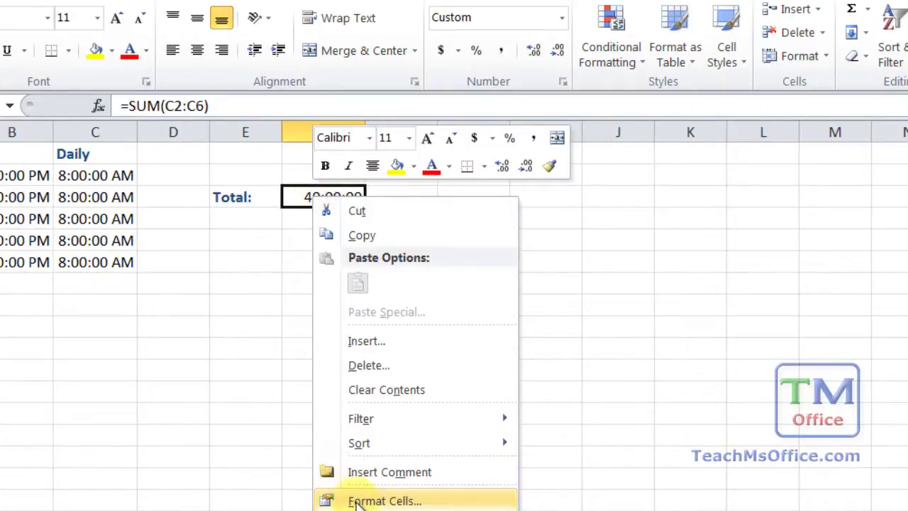
right_click(306, 198)
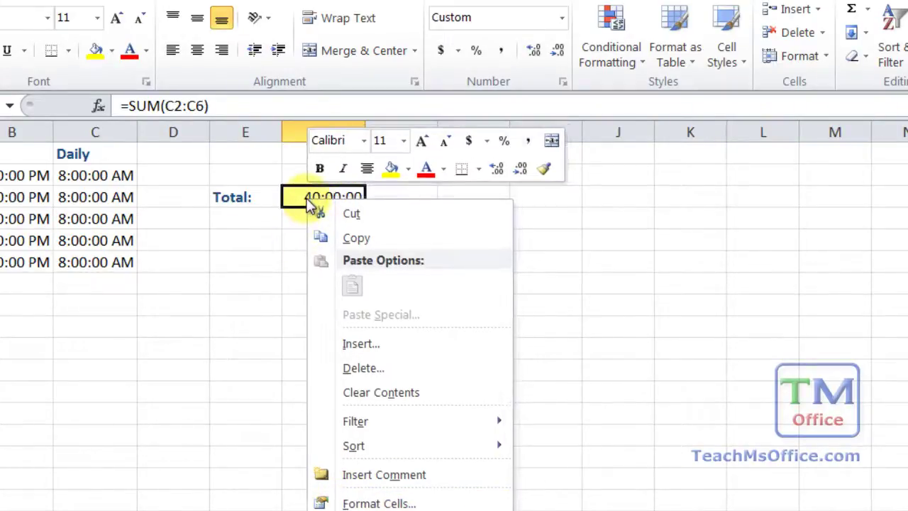
click(379, 502)
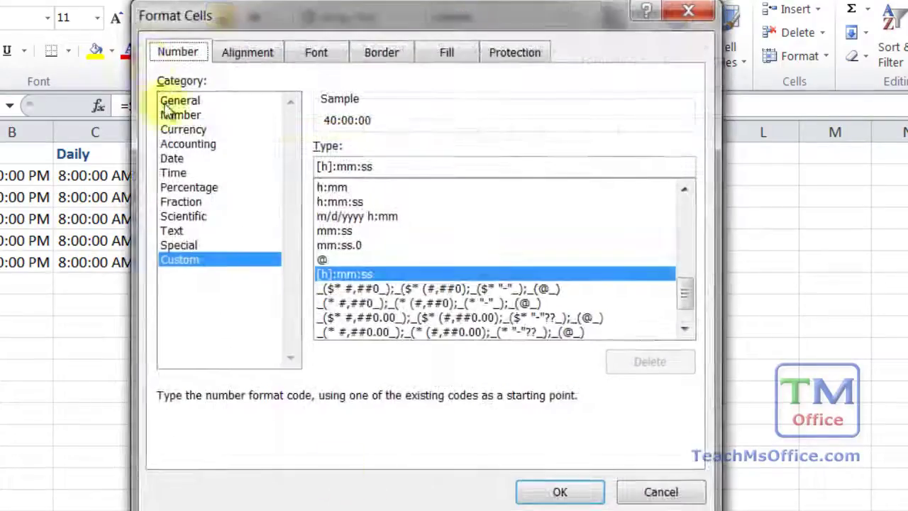
click(173, 173)
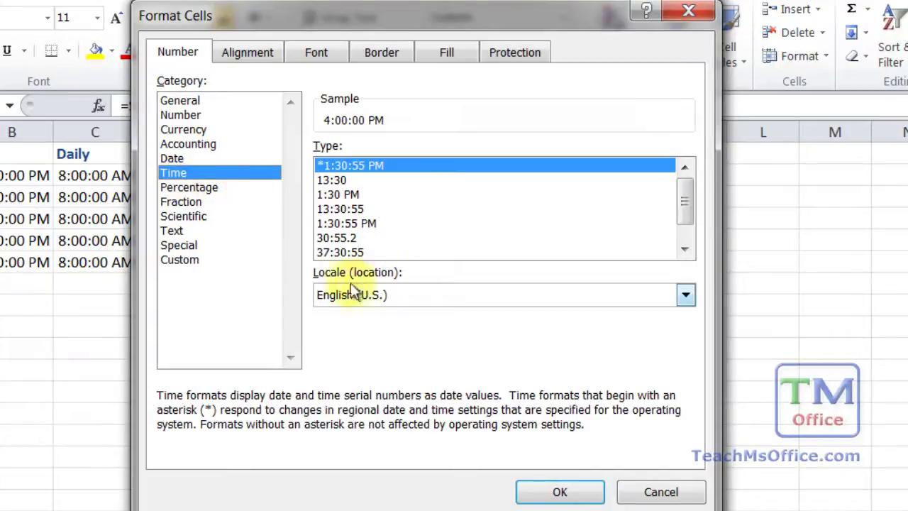
click(337, 253)
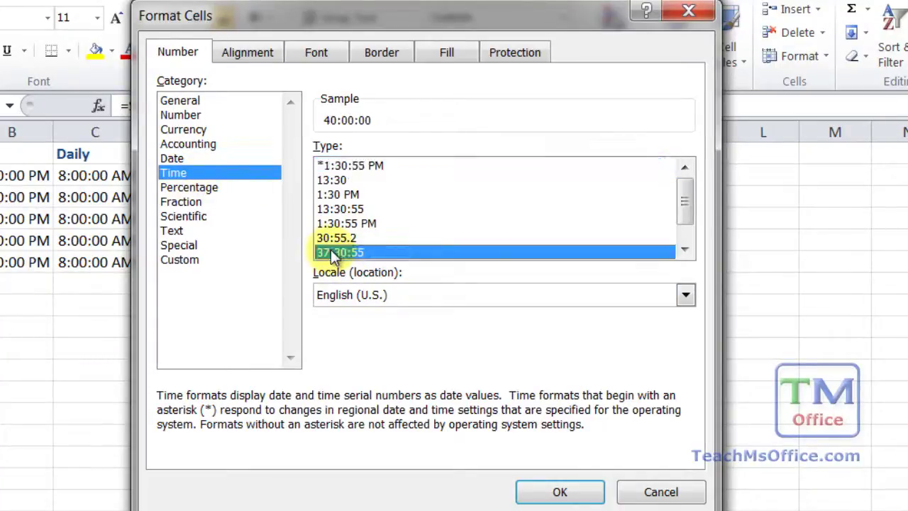
click(180, 261)
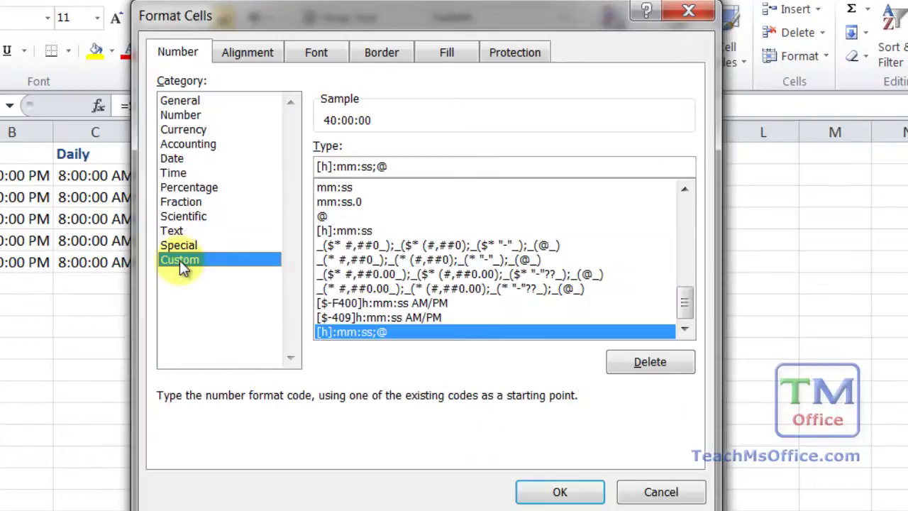
click(344, 233)
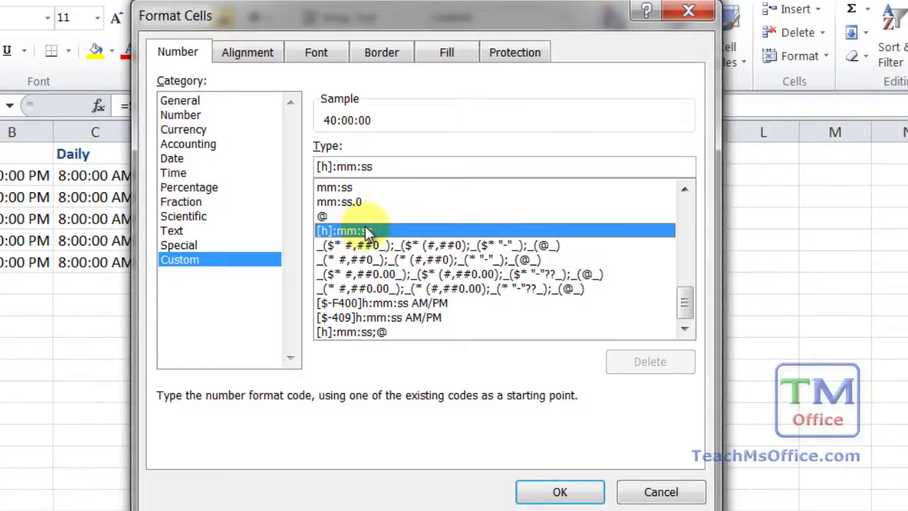
click(674, 498)
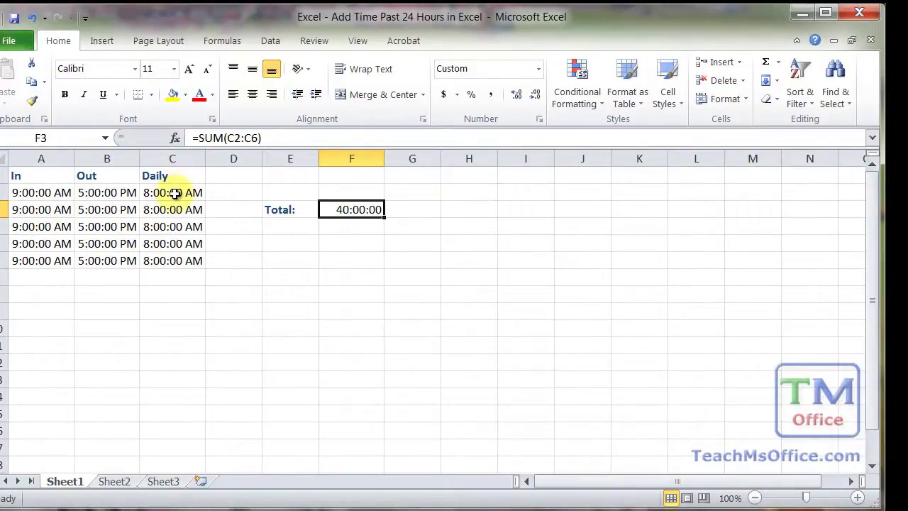
Format Daily cells C2:C6 with custom [h]:mm:ss so each shows 8:00:00.
drag(174, 193, 178, 259)
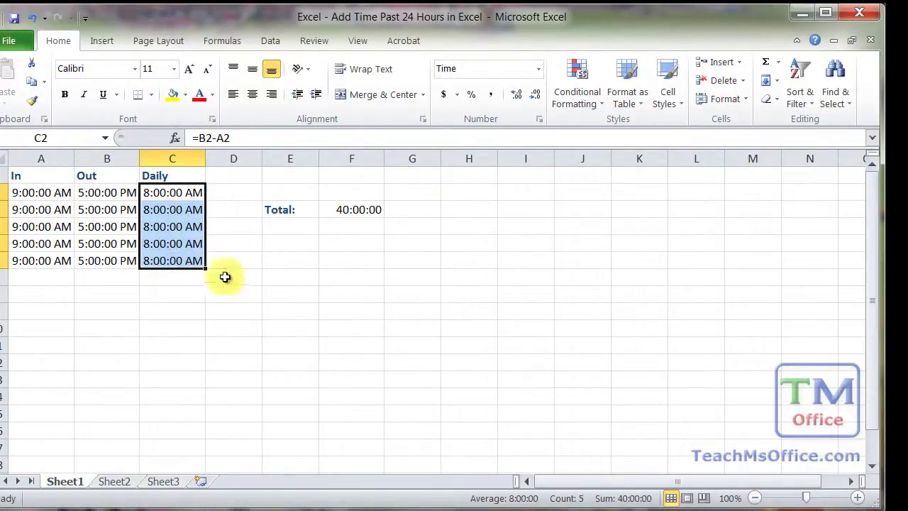
right_click(162, 208)
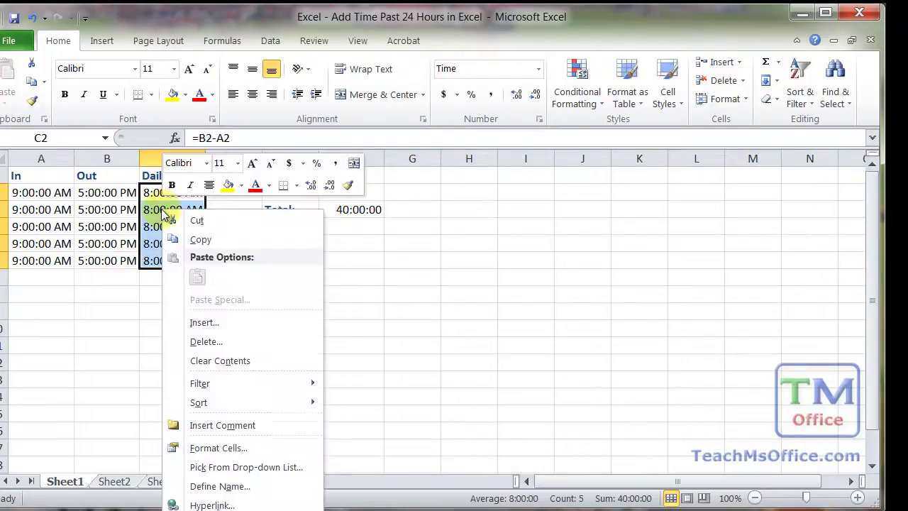
click(200, 447)
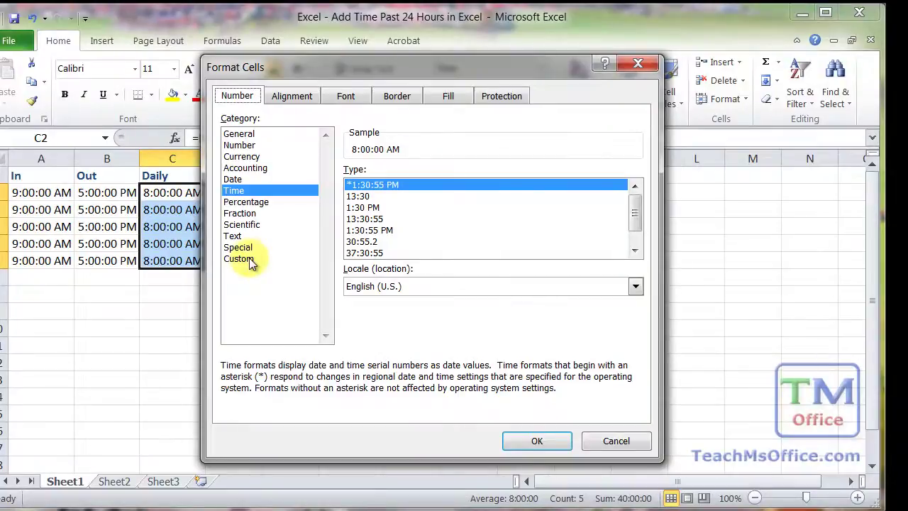
click(249, 257)
click(378, 240)
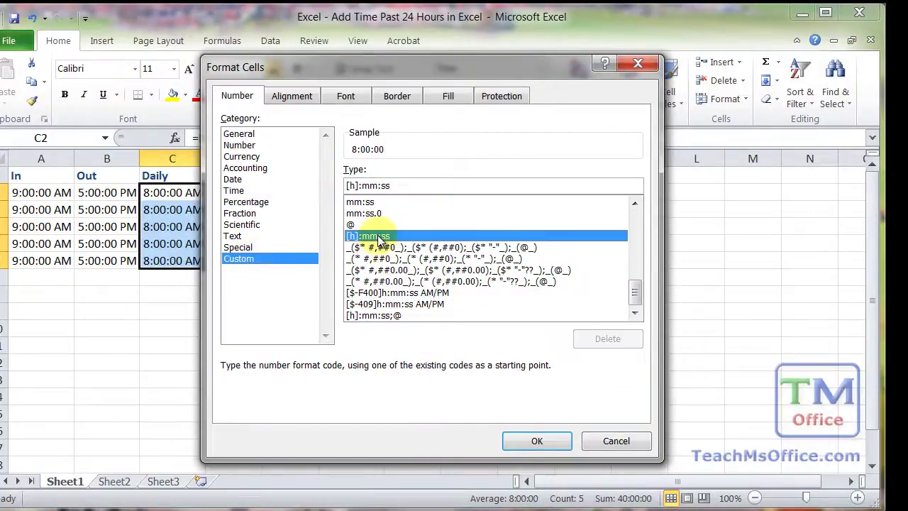
click(517, 443)
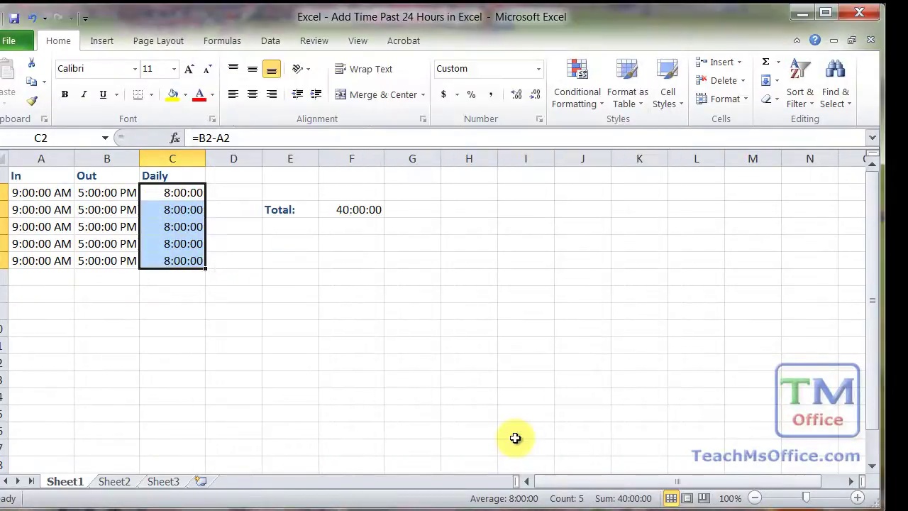
Enter a second =SUM(C2:C6) total in F4, displaying 40:00:00.
click(356, 226)
text(=sum)
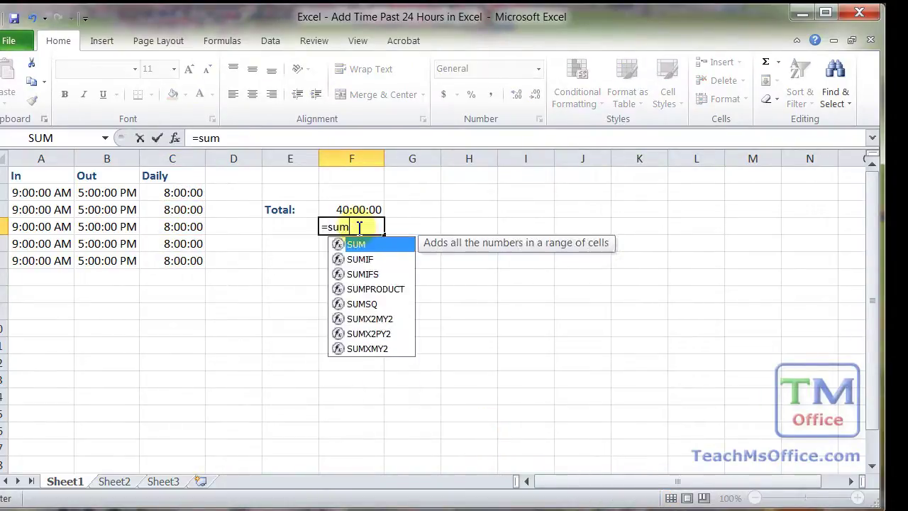
key(Tab)
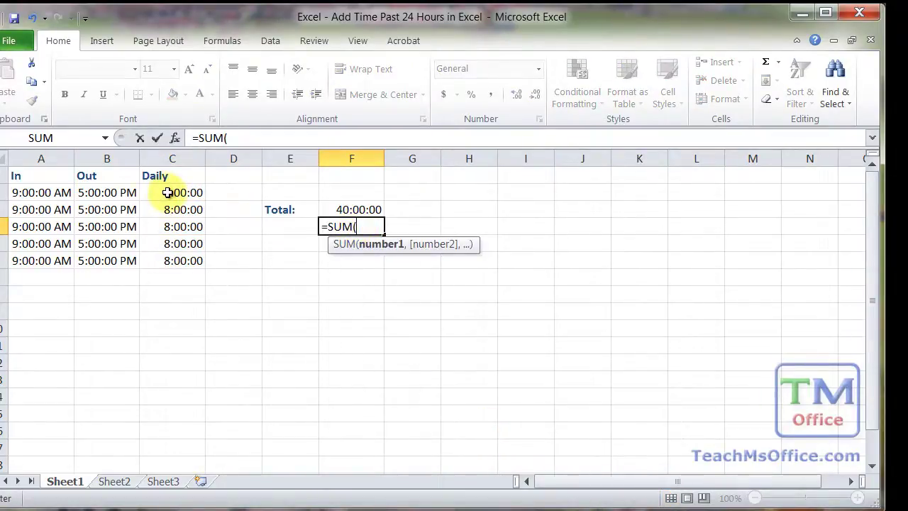
drag(172, 188, 162, 258)
key(ctrl+Return)
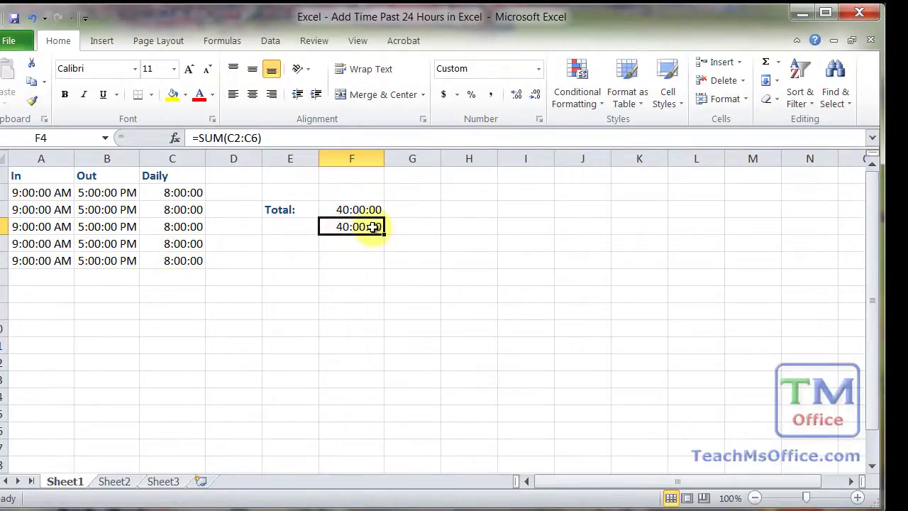
click(354, 242)
click(164, 192)
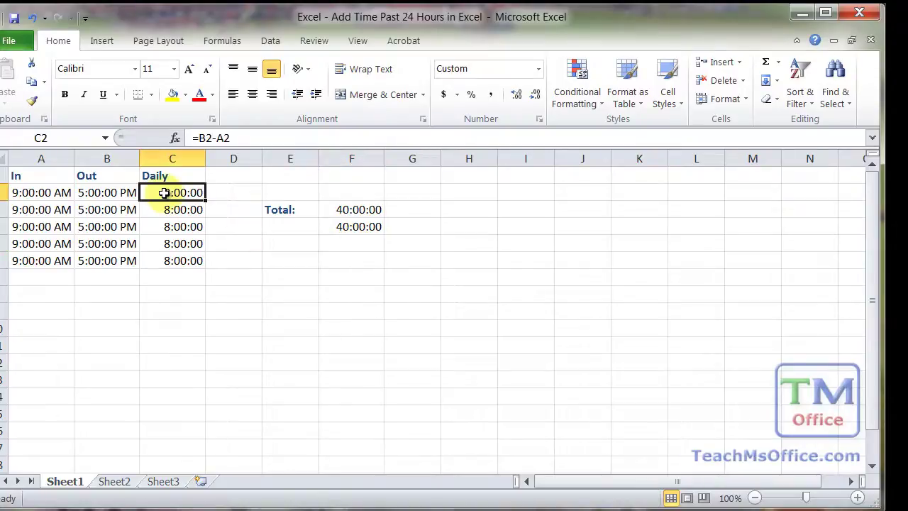
drag(164, 193, 162, 260)
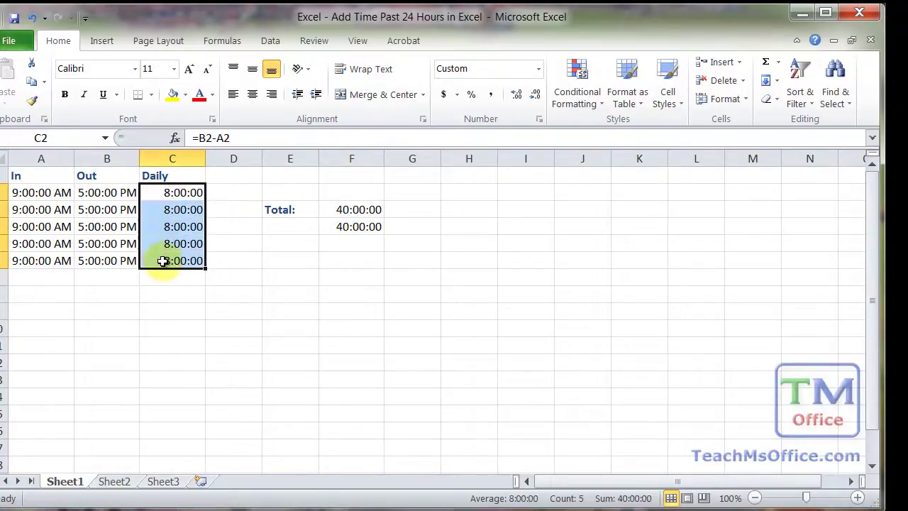
click(332, 210)
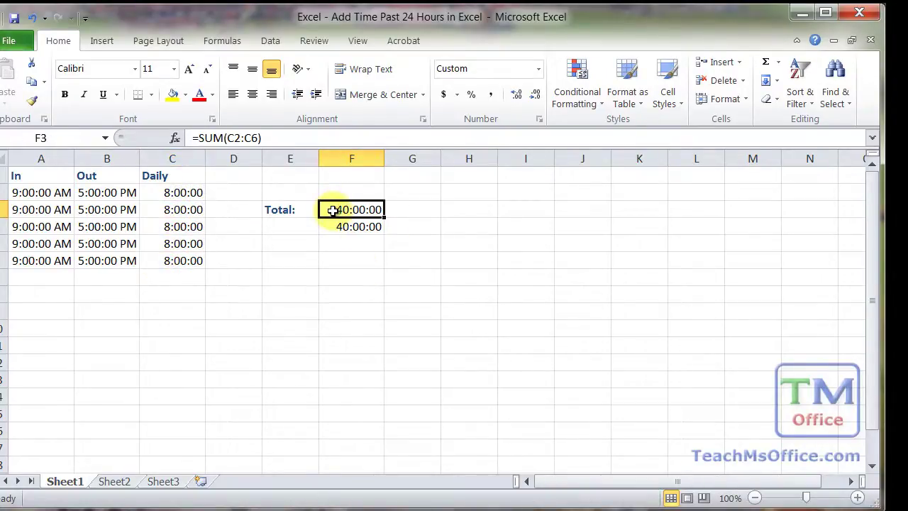
drag(163, 193, 155, 258)
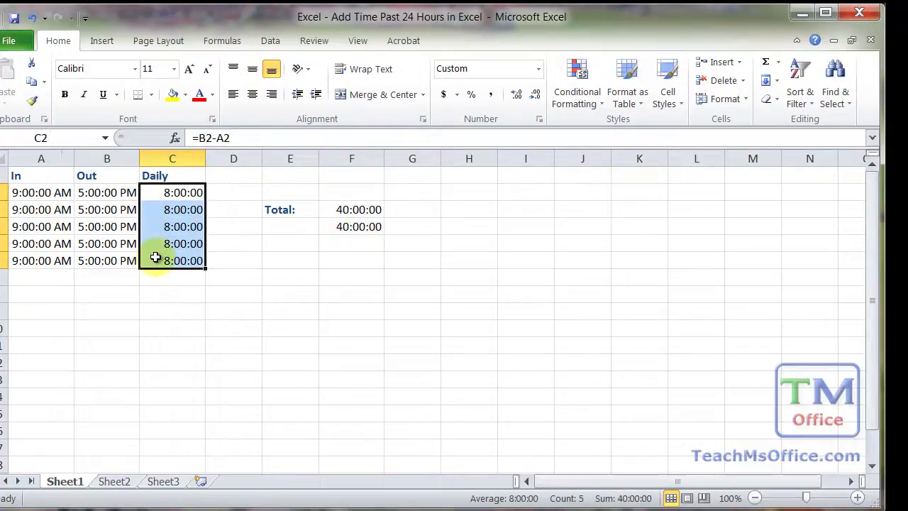
click(330, 227)
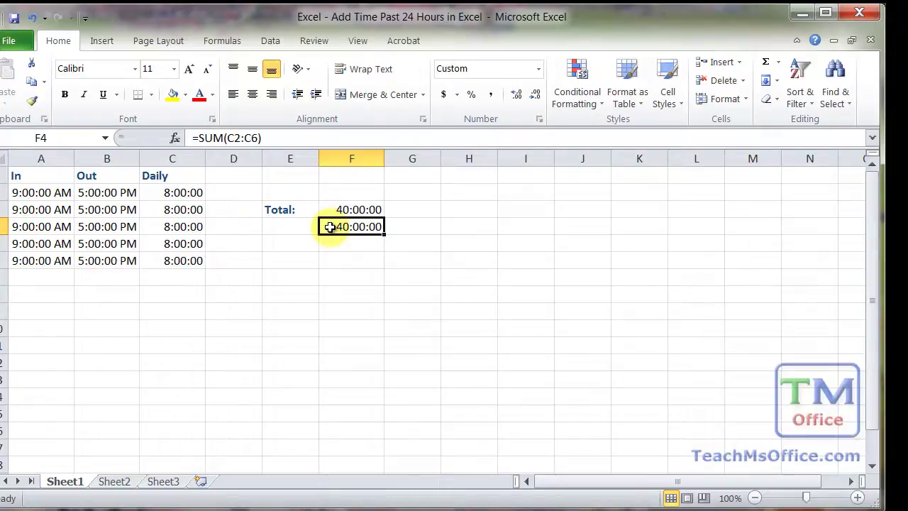
click(296, 229)
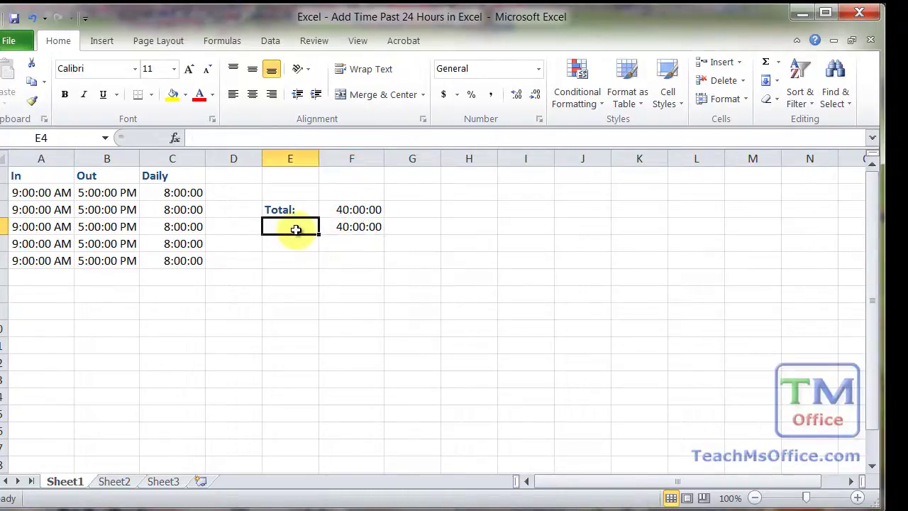
right_click(335, 231)
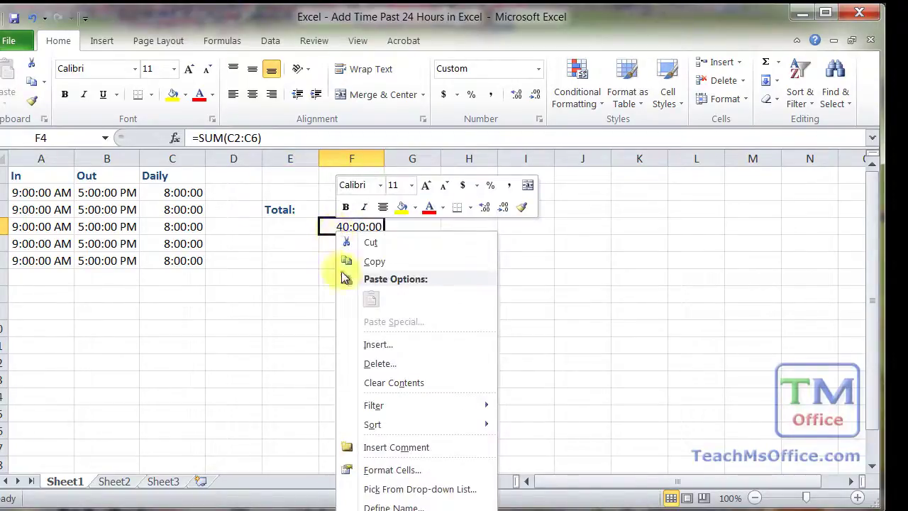
click(385, 466)
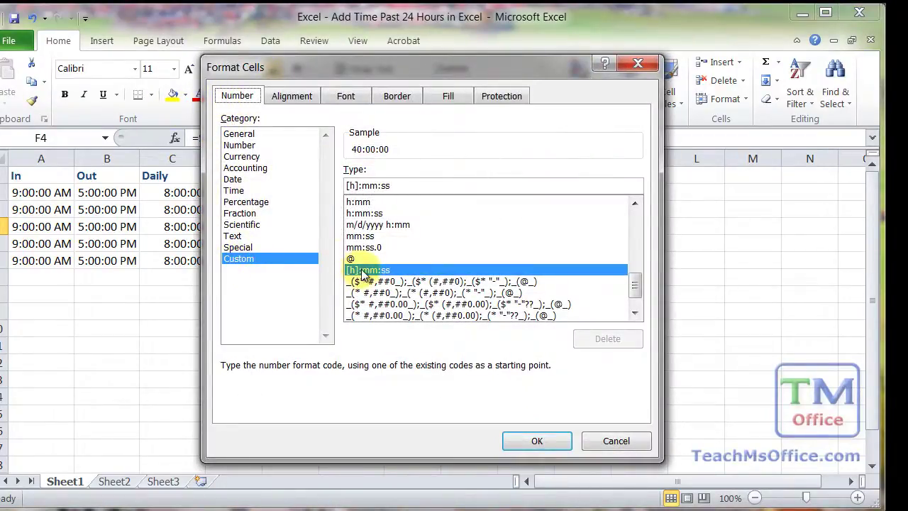
click(238, 191)
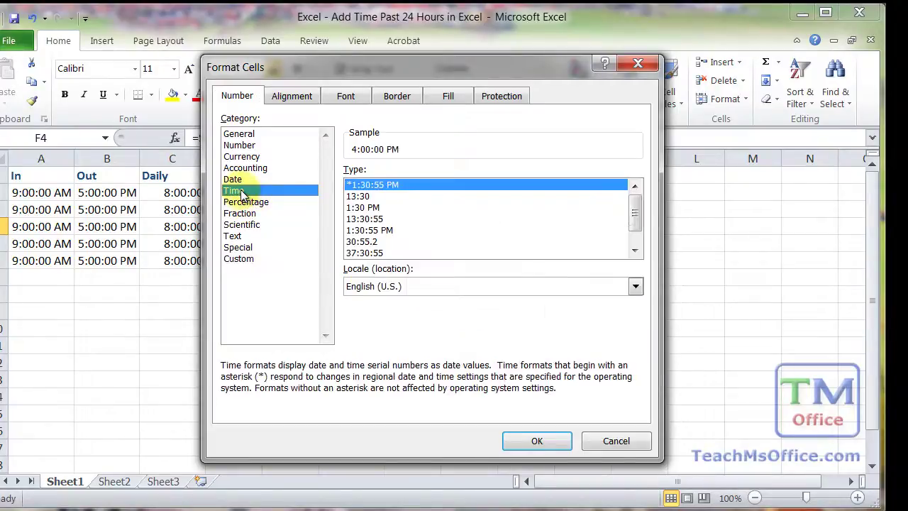
click(365, 253)
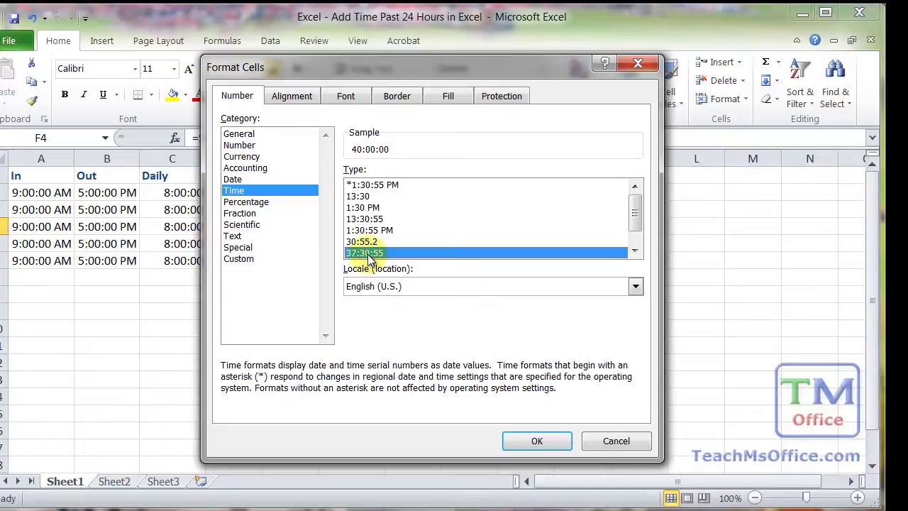
click(613, 437)
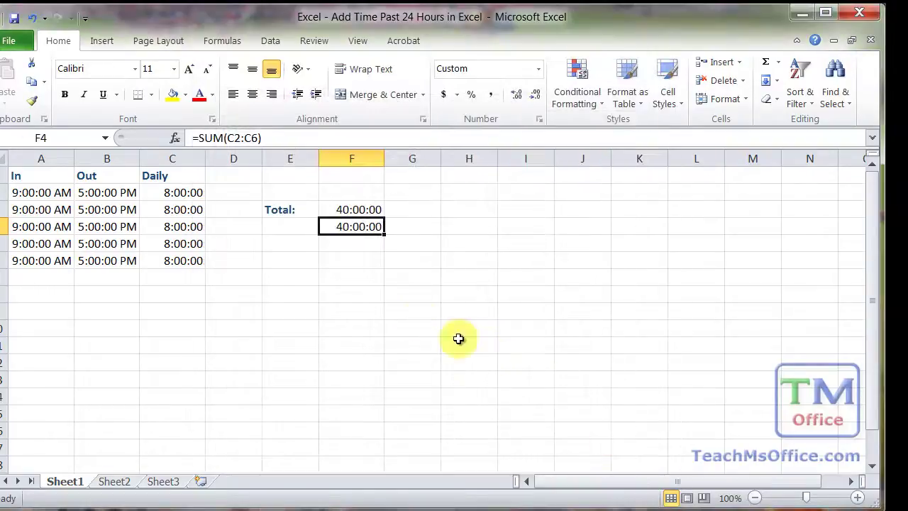